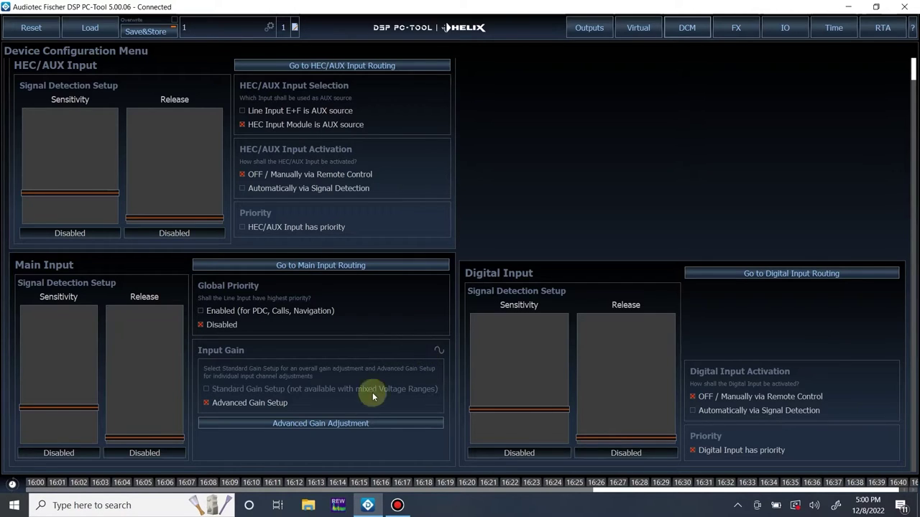
# Step: Open the main input's advanced gain adjustment and examine the gain controls for the input pairs
pyautogui.click(326, 423)
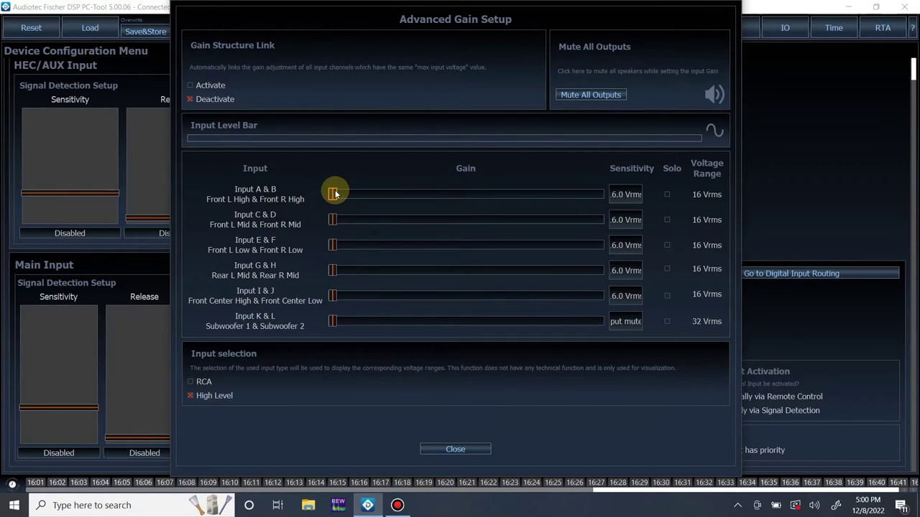
pyautogui.scroll(3, 335, 194)
pyautogui.scroll(-3, 335, 194)
pyautogui.moveTo(335, 193)
pyautogui.mouseDown()
pyautogui.moveTo(399, 194)
pyautogui.moveTo(335, 193)
pyautogui.mouseUp()
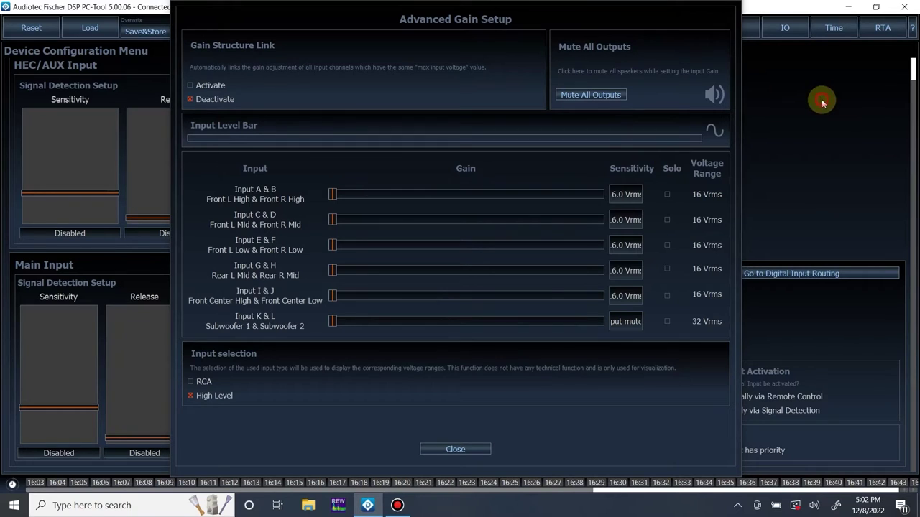
# Step: Close the advanced gain setup and unmute Amp Out C in the outputs view
pyautogui.click(467, 450)
pyautogui.click(589, 27)
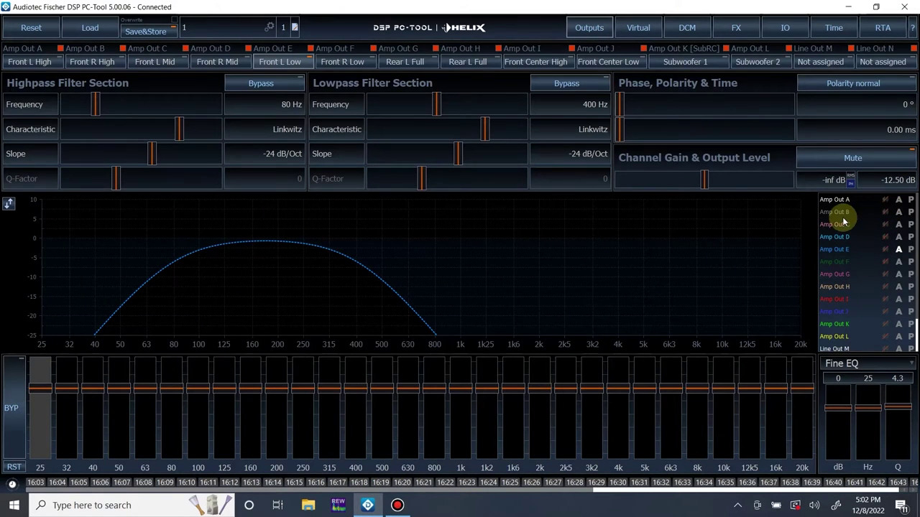
pyautogui.click(885, 224)
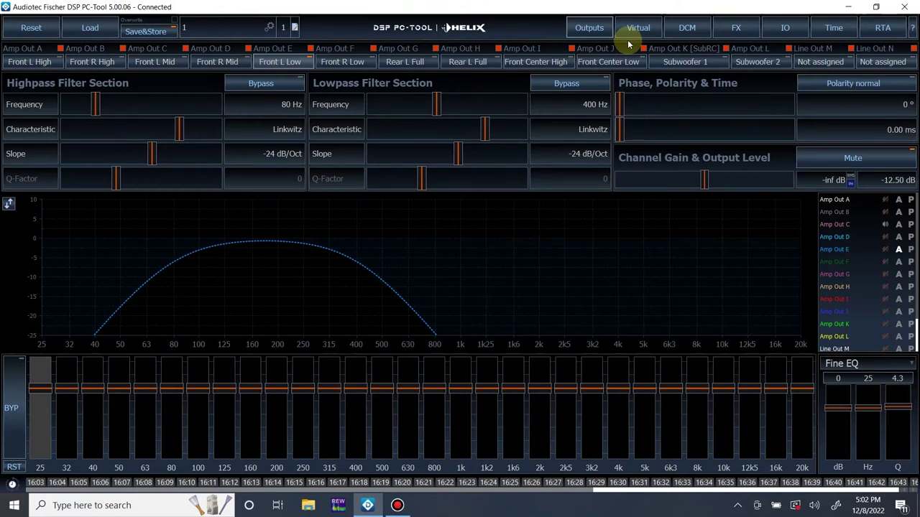
# Step: Reopen the main input's advanced gain adjustment and, testing higher gains, set Input A & B sensitivity to 8.0 Vrms
pyautogui.click(684, 32)
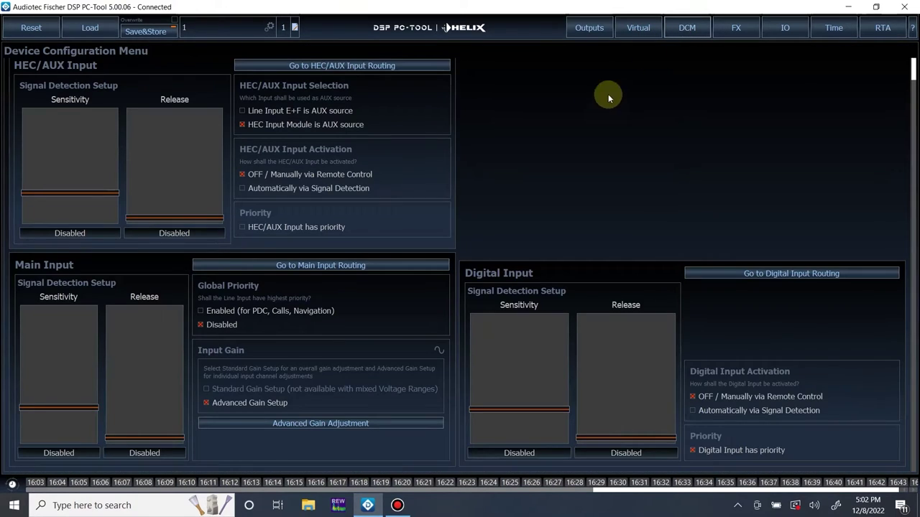
pyautogui.click(366, 424)
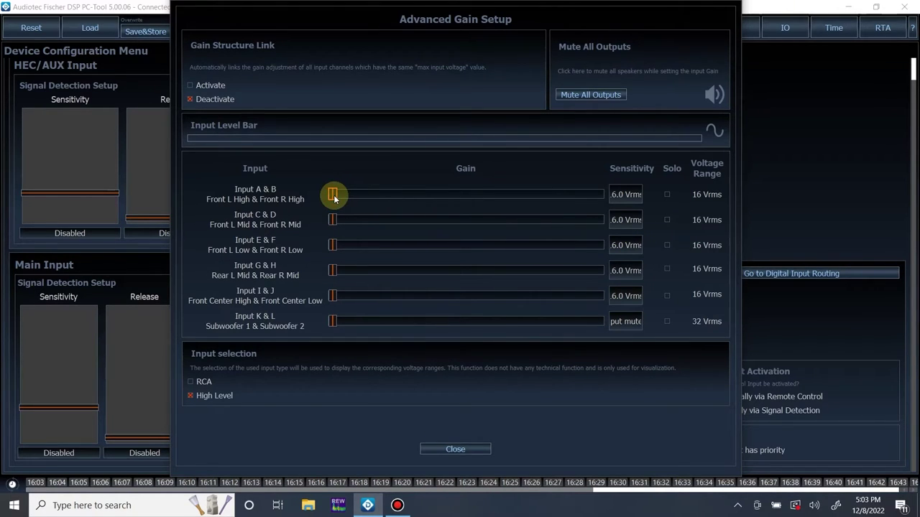
pyautogui.scroll(2, 334, 199)
pyautogui.scroll(-2, 334, 198)
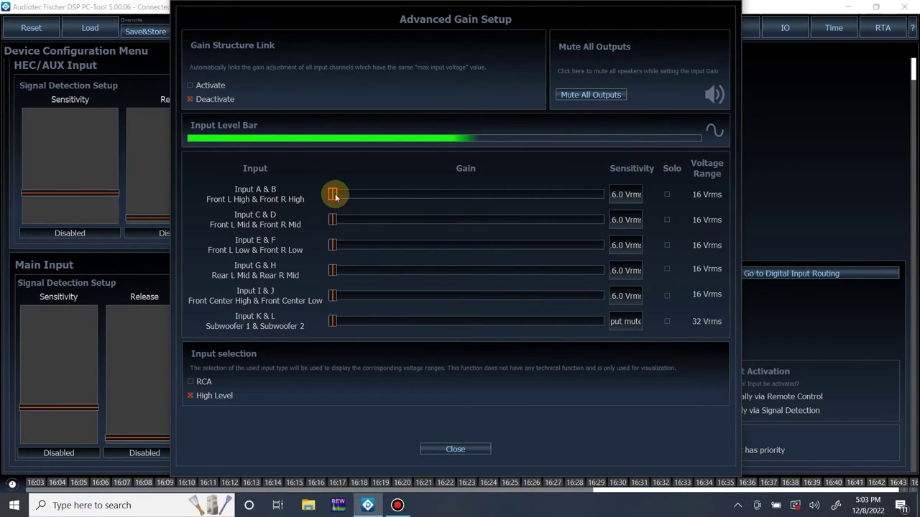
pyautogui.scroll(5, 333, 193)
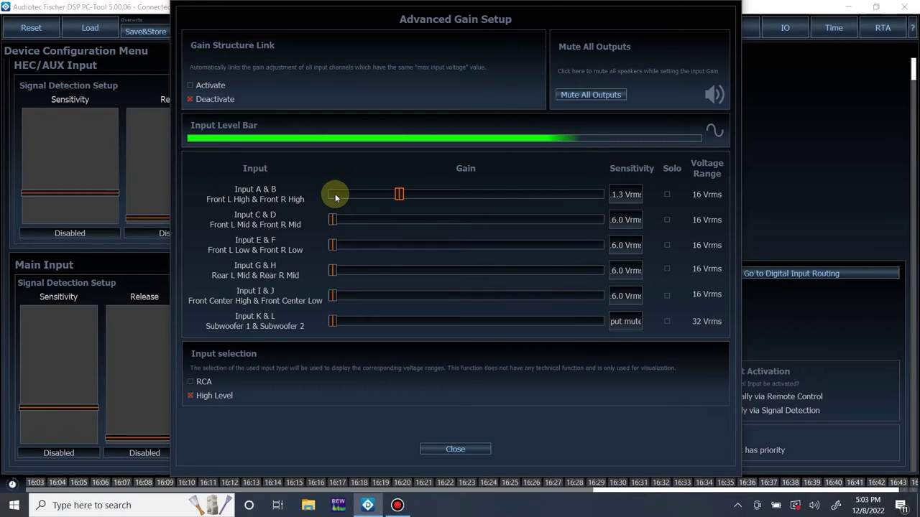
pyautogui.scroll(5, 335, 198)
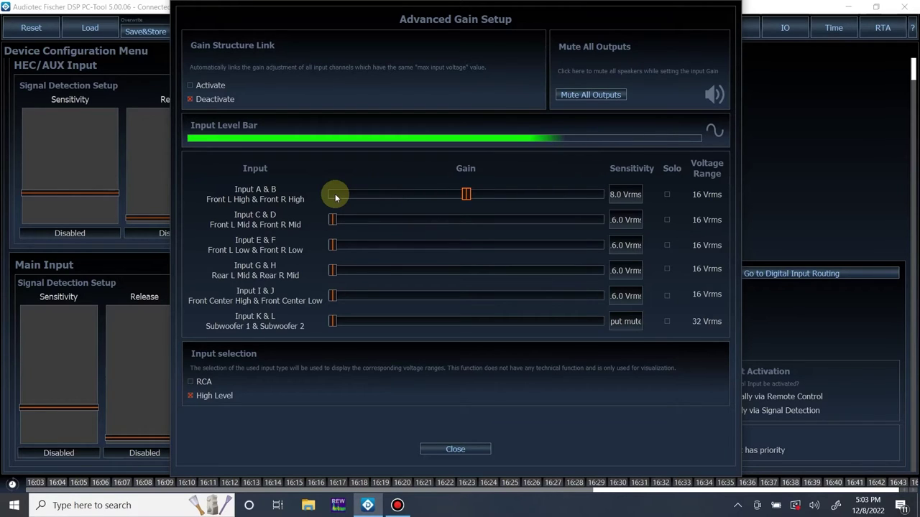
pyautogui.scroll(5, 334, 197)
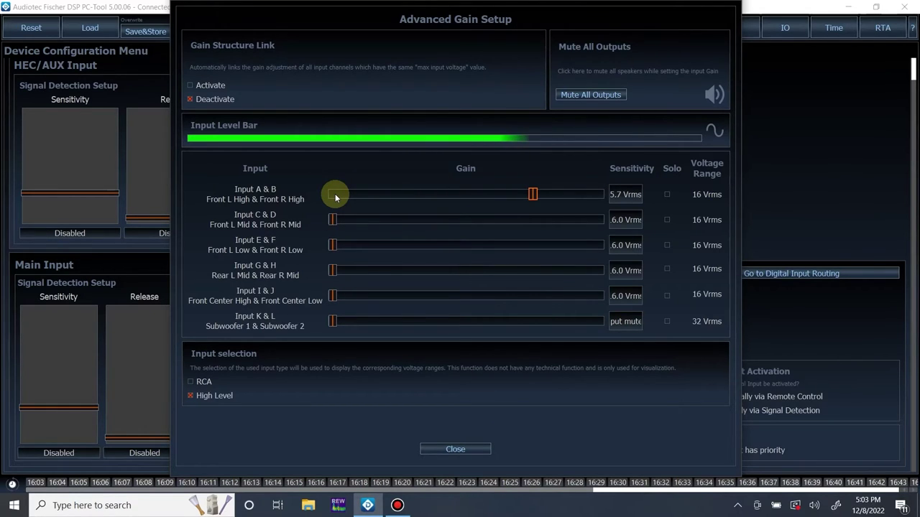
pyautogui.scroll(5, 335, 198)
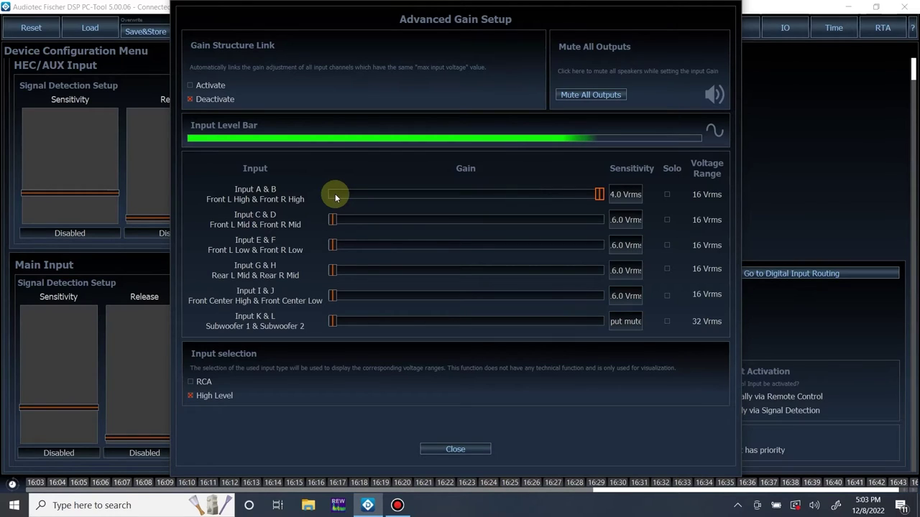
pyautogui.scroll(-1, 335, 196)
pyautogui.scroll(-1, 335, 195)
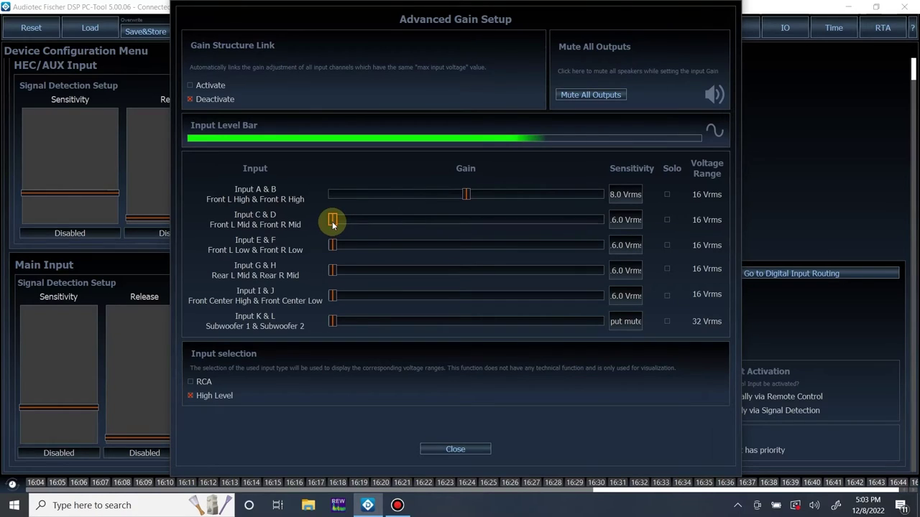
# Step: Test the Input C & D gain up to its maximum and set its sensitivity to 8.0 Vrms
pyautogui.scroll(5, 333, 225)
pyautogui.scroll(5, 333, 225)
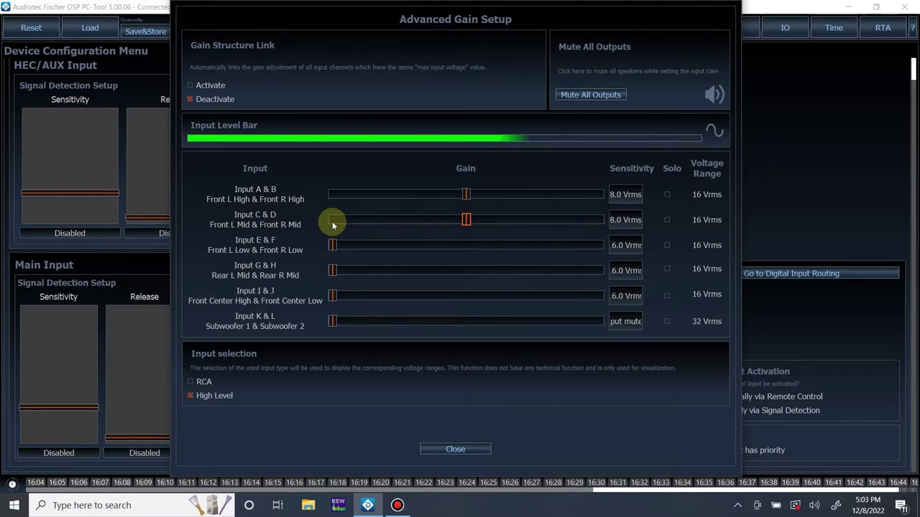
pyautogui.scroll(5, 333, 225)
pyautogui.scroll(-5, 333, 225)
pyautogui.scroll(1, 332, 225)
pyautogui.scroll(1, 332, 225)
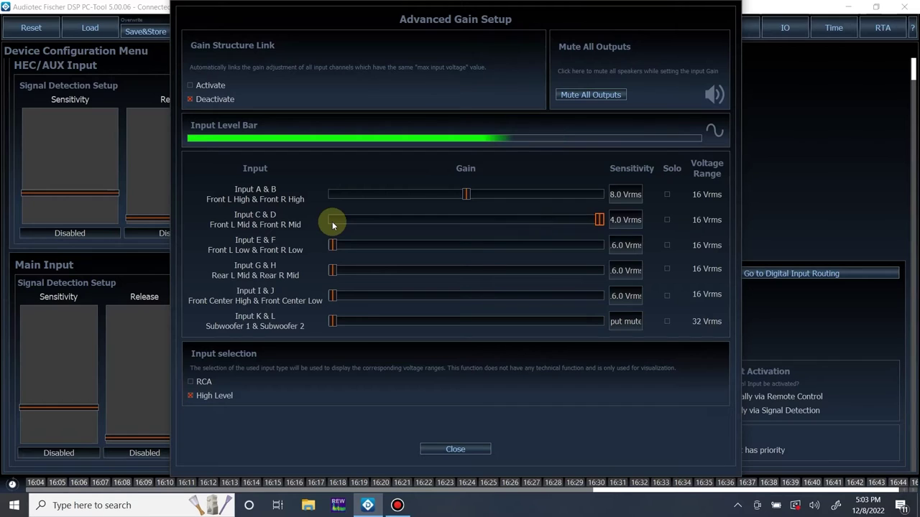
pyautogui.scroll(-2, 332, 225)
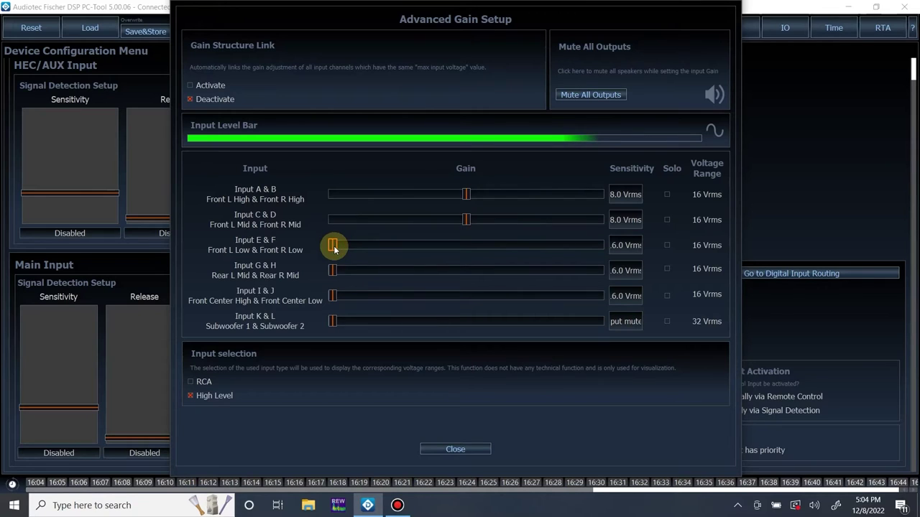
# Step: Raise the Input E & F gain until it clips, then back it off to a sensitivity of 11.3 Vrms
pyautogui.scroll(1, 334, 249)
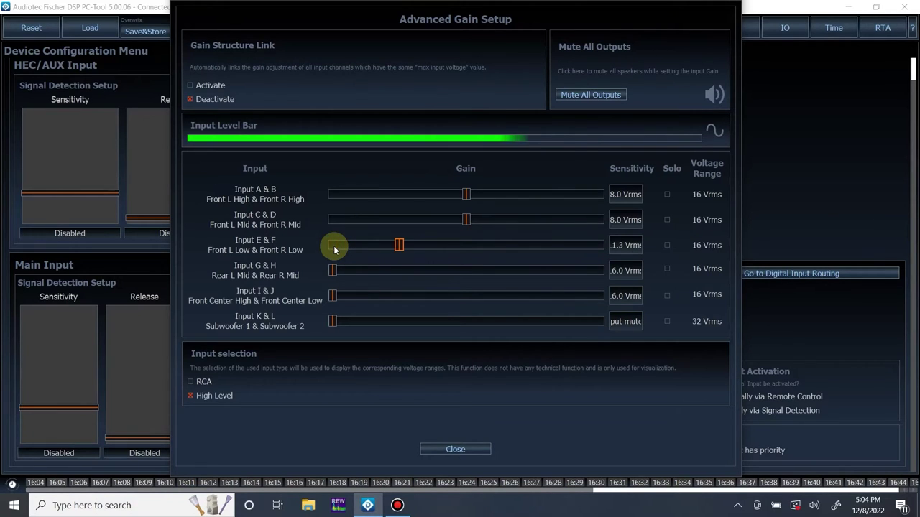
pyautogui.scroll(1, 335, 250)
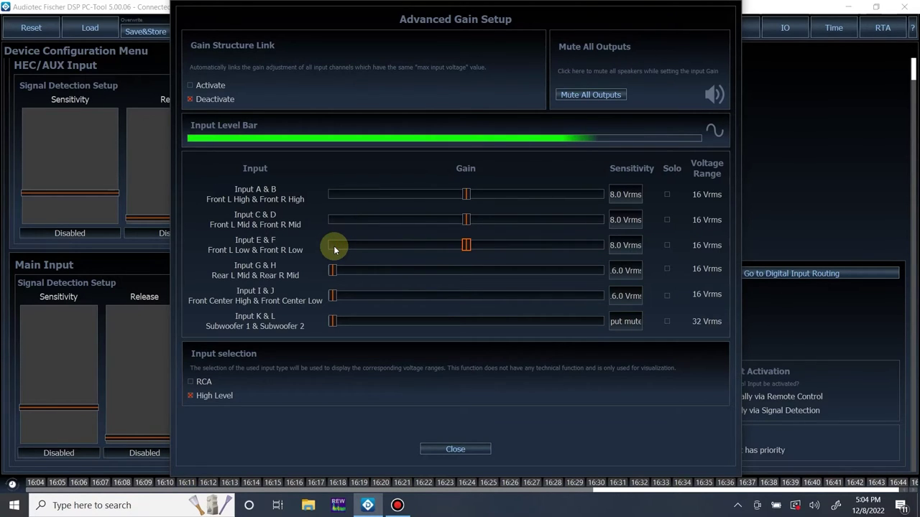
pyautogui.scroll(1, 334, 249)
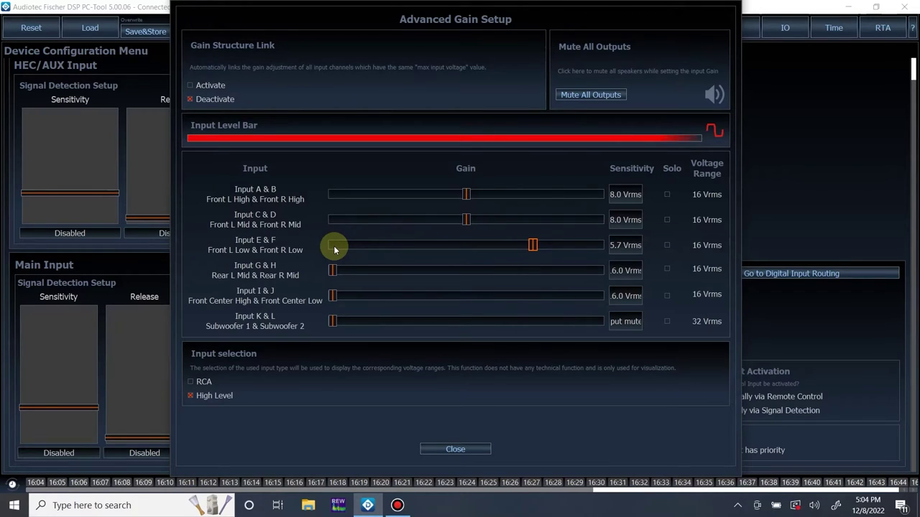
pyautogui.scroll(-1, 335, 250)
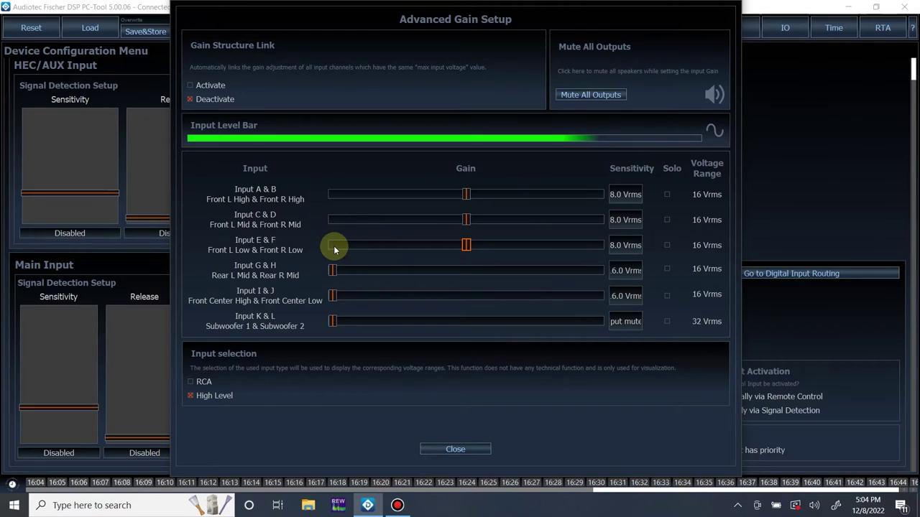
pyautogui.scroll(-1, 335, 250)
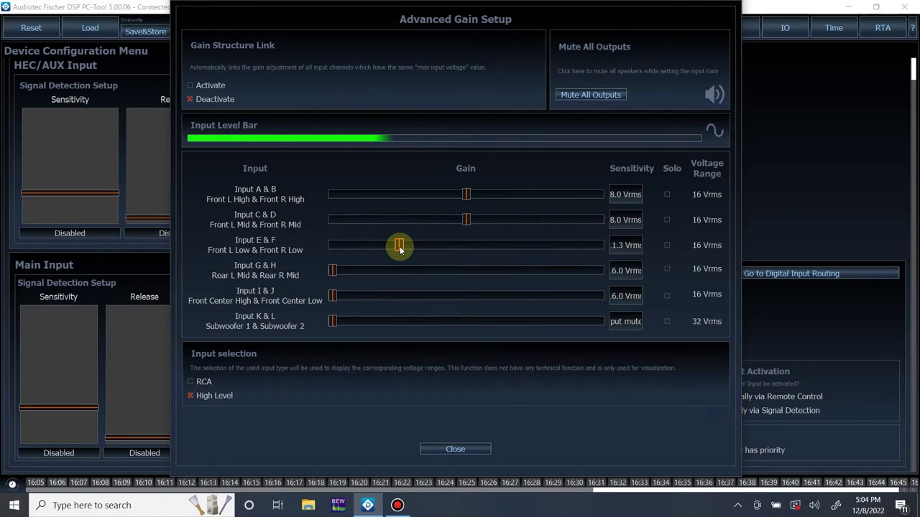
# Step: Raise the gain of Input G & H, the rear mids, to a sensitivity of 8.0 Vrms
pyautogui.click(336, 271)
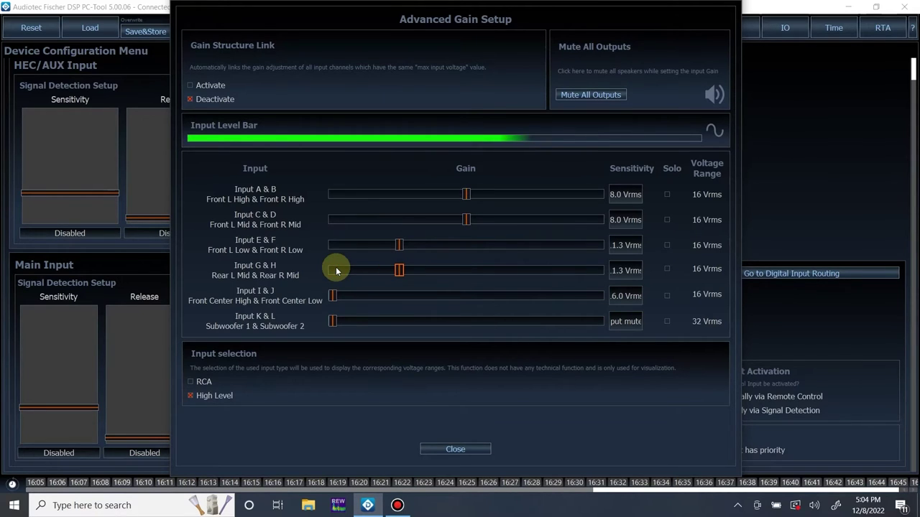
pyautogui.click(336, 271)
pyautogui.click(335, 271)
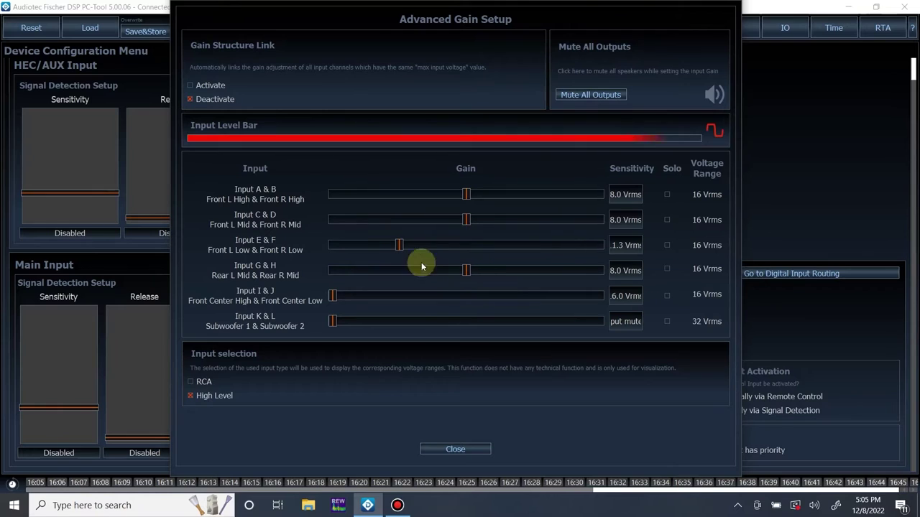
# Step: Lower the Input E & F gain to its minimum, a sensitivity of 16.0 Vrms
pyautogui.scroll(-5, 396, 246)
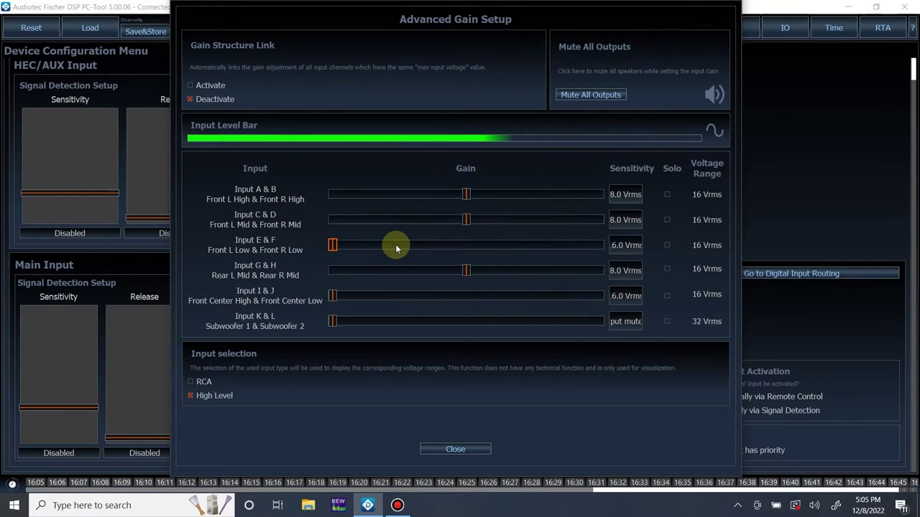
pyautogui.scroll(5, 395, 247)
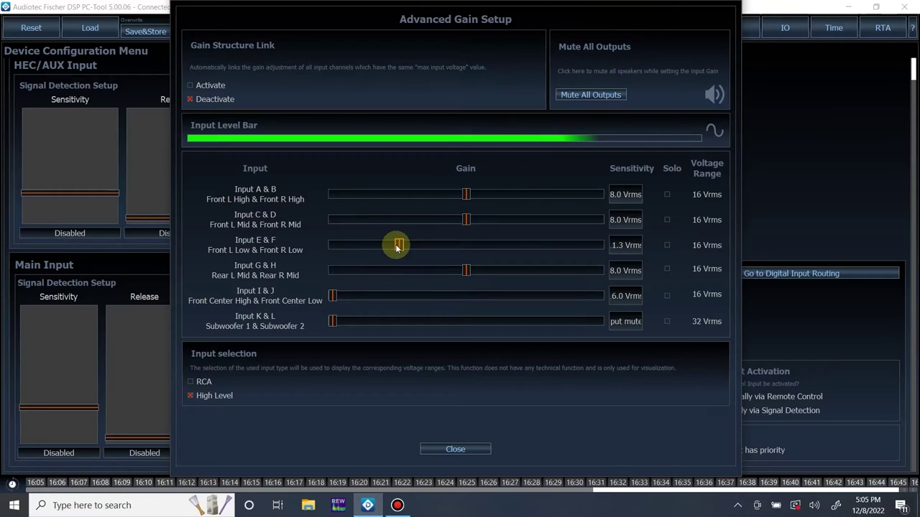
pyautogui.scroll(-5, 395, 246)
pyautogui.click(396, 248)
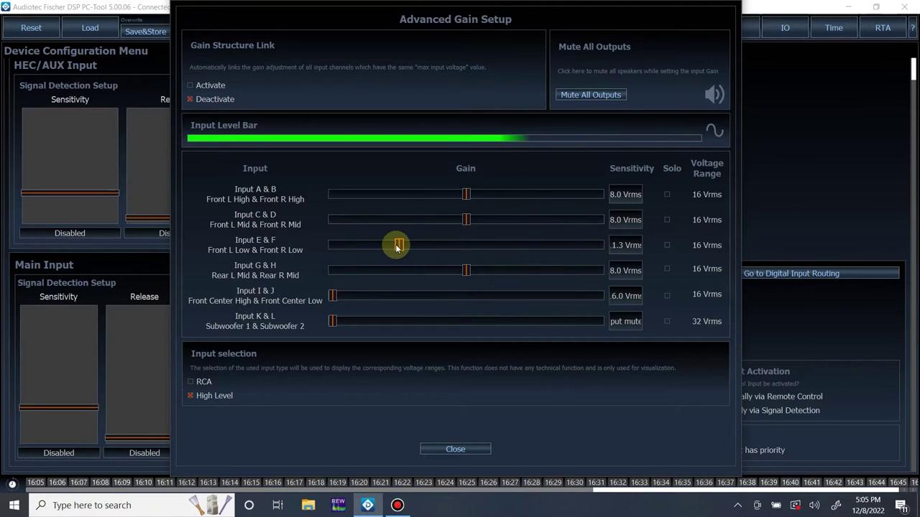
pyautogui.scroll(-5, 396, 248)
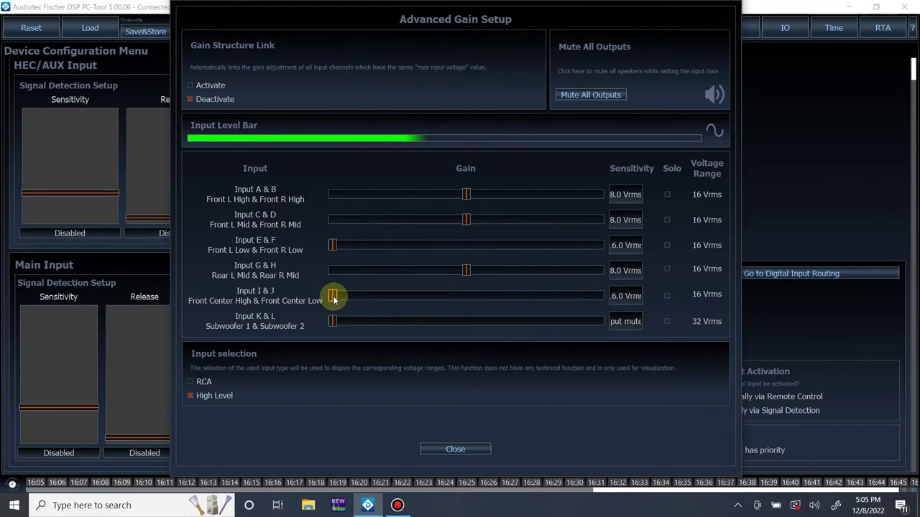
# Step: Test the Input I & J front center gain up to its maximum and set its sensitivity to 8.0 Vrms
pyautogui.scroll(5, 333, 300)
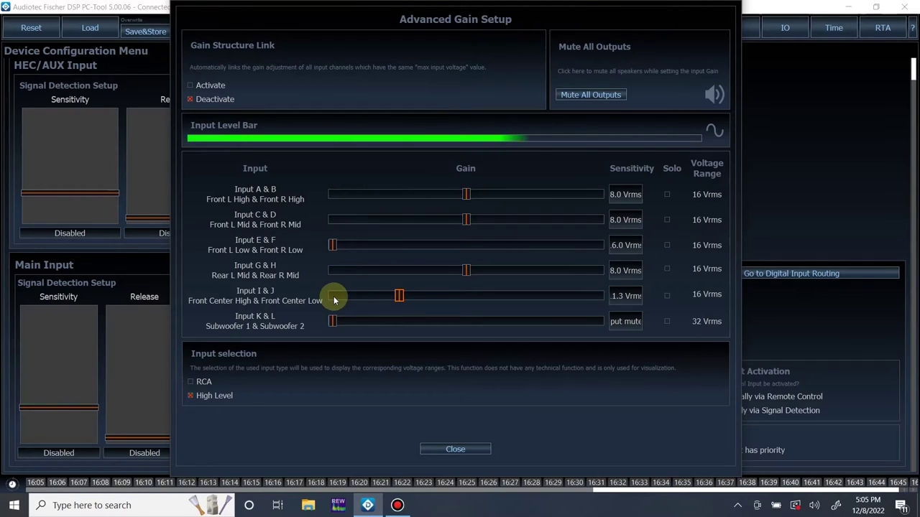
pyautogui.scroll(5, 334, 301)
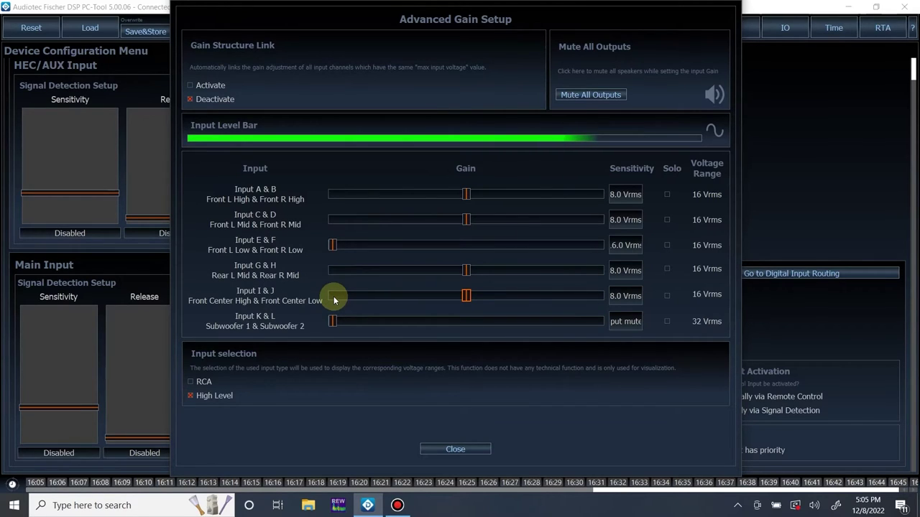
pyautogui.scroll(5, 333, 300)
pyautogui.scroll(15, 334, 300)
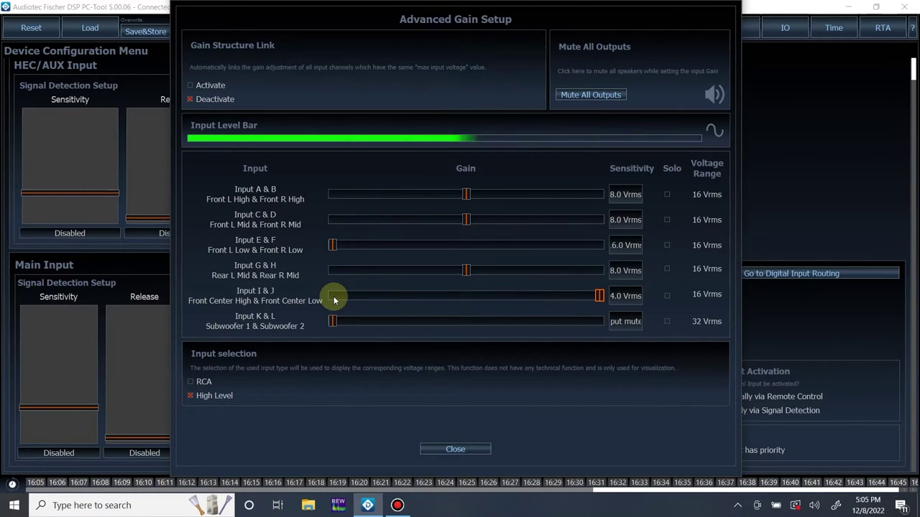
pyautogui.scroll(5, 334, 301)
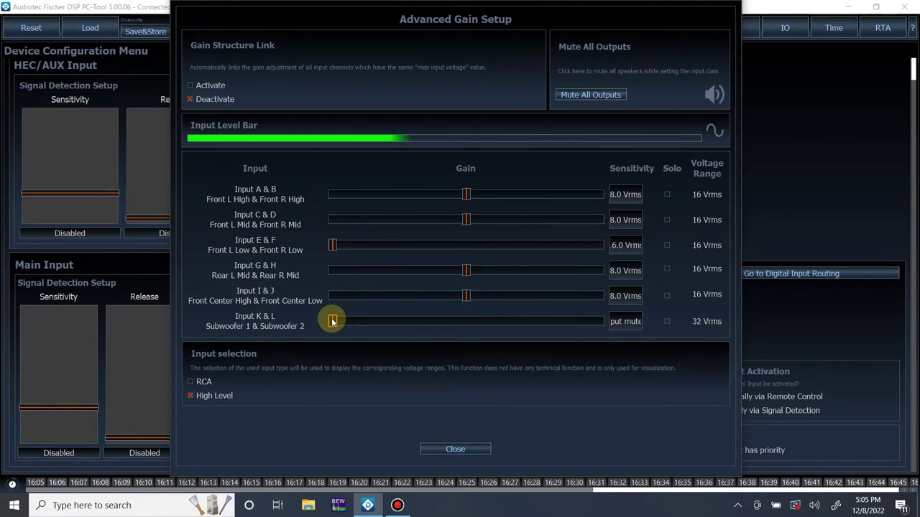
# Step: Set the subwoofer Input K & L sensitivity to 16.0 Vrms and the Input E & F sensitivity to 11.3 Vrms
pyautogui.scroll(5, 332, 321)
pyautogui.scroll(5, 332, 321)
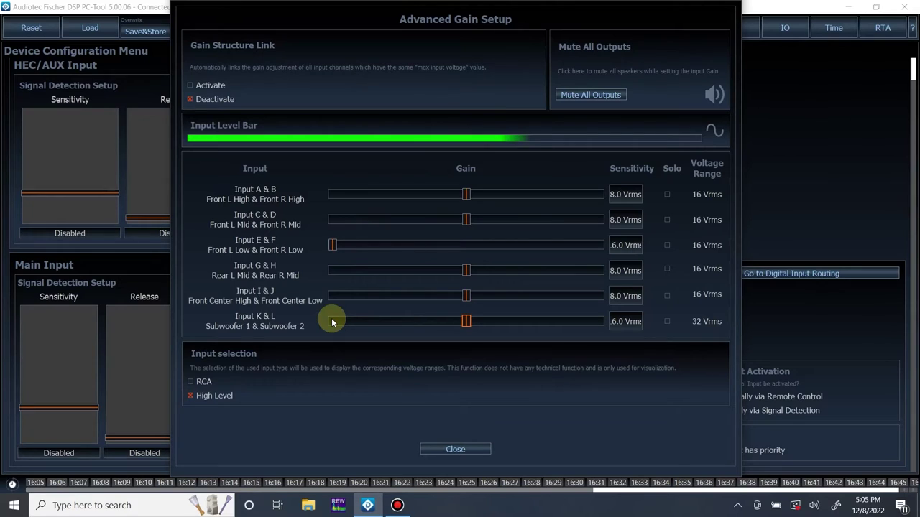
pyautogui.scroll(5, 332, 321)
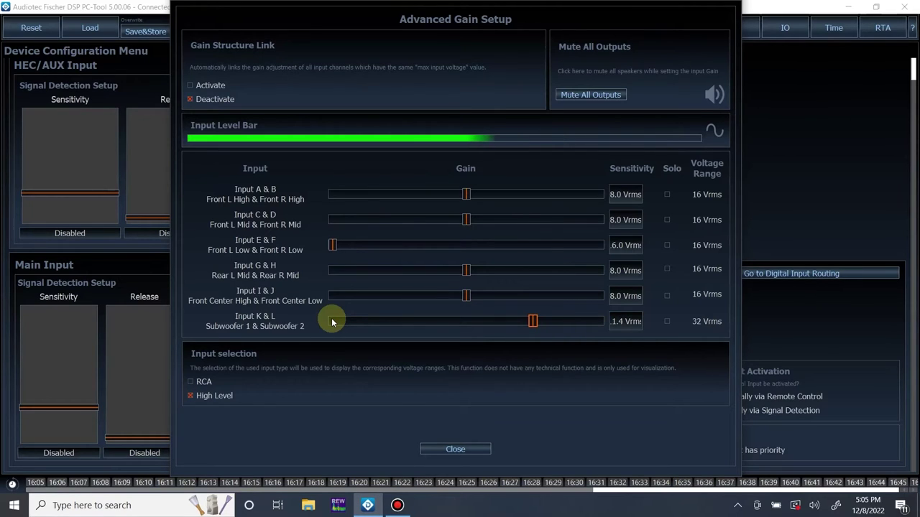
pyautogui.scroll(5, 333, 322)
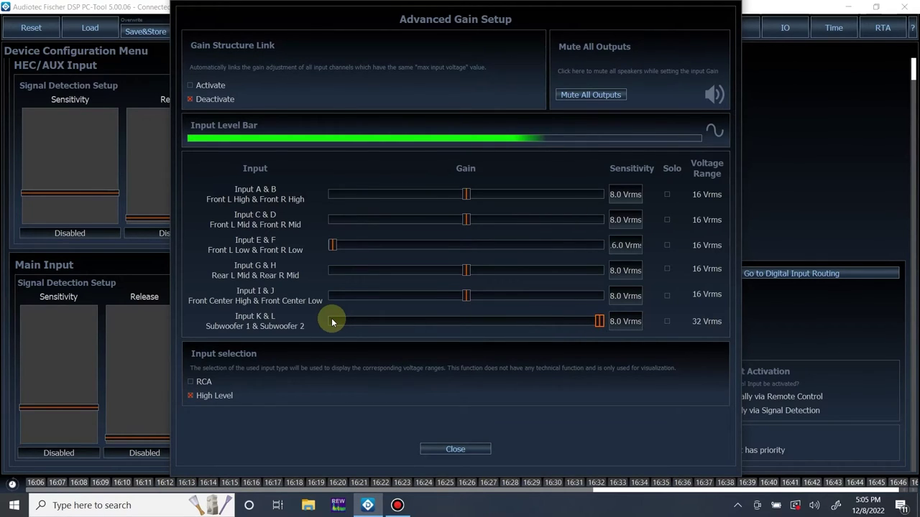
pyautogui.scroll(-15, 332, 321)
pyautogui.scroll(5, 332, 321)
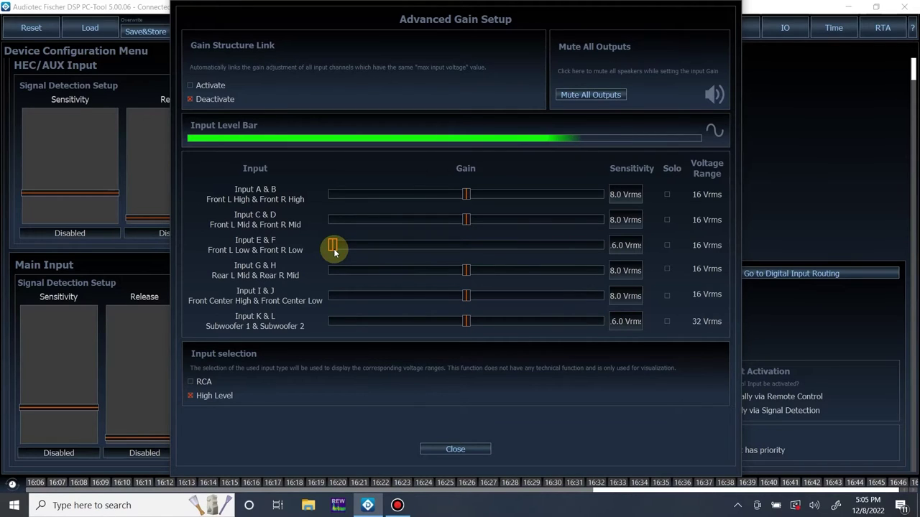
pyautogui.scroll(3, 334, 252)
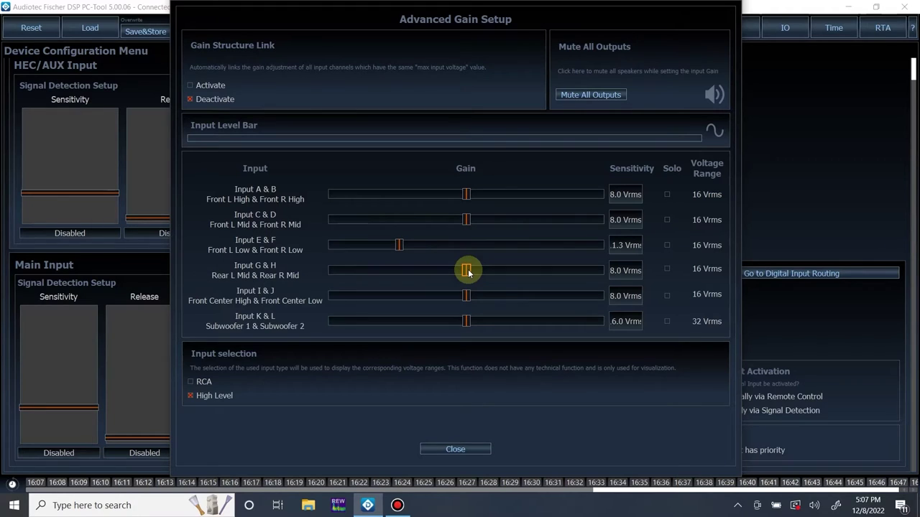
# Step: Close the advanced gain setup and go through the main-to-virtual routing to the input alignment view
pyautogui.click(453, 449)
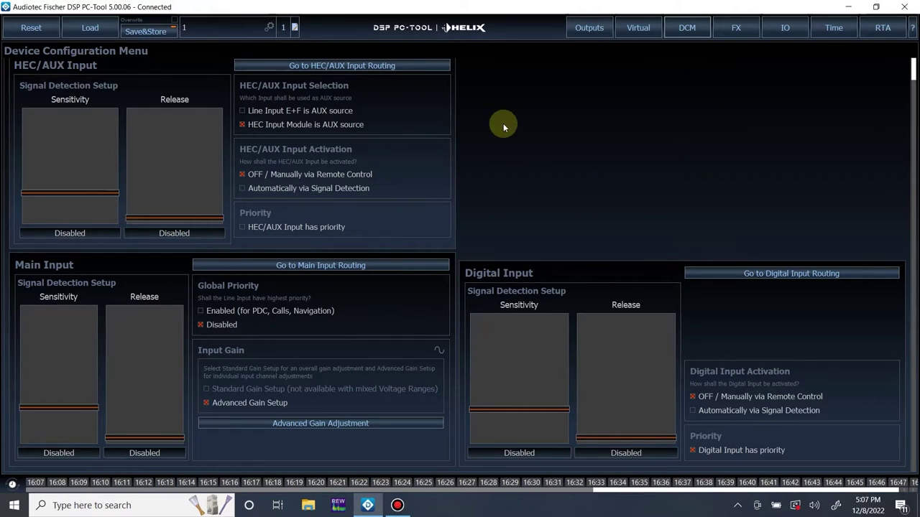
pyautogui.click(783, 28)
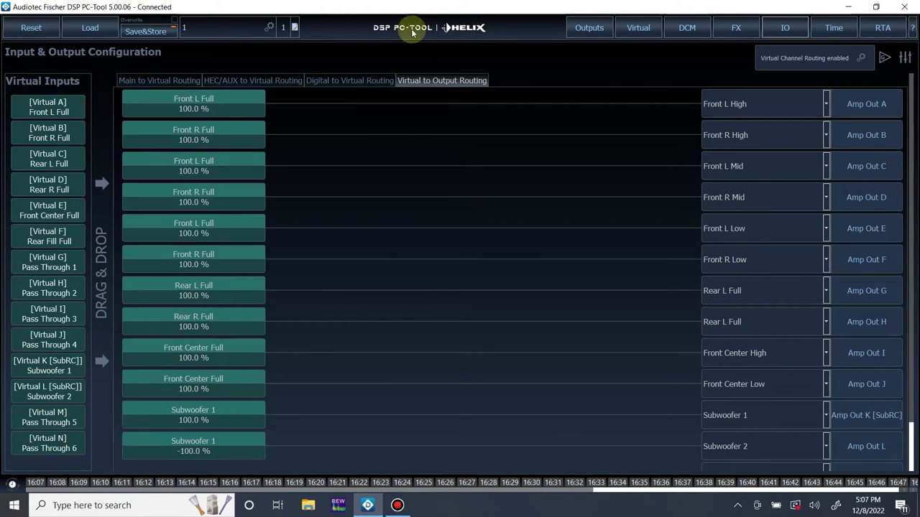
pyautogui.click(150, 80)
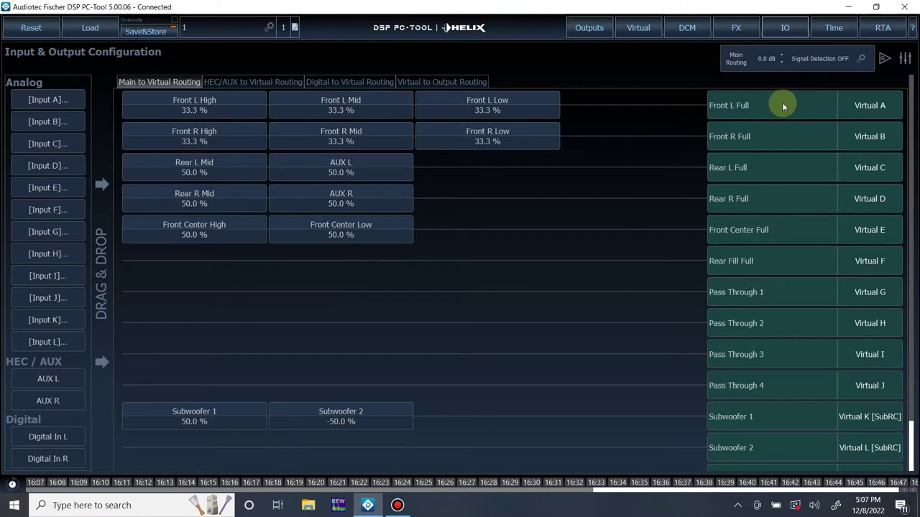
pyautogui.click(906, 58)
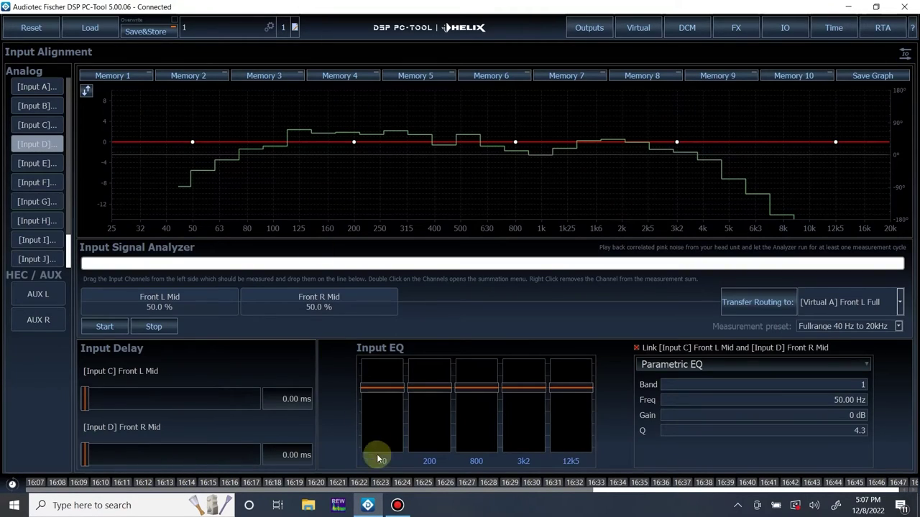
pyautogui.click(397, 505)
pyautogui.click(397, 505)
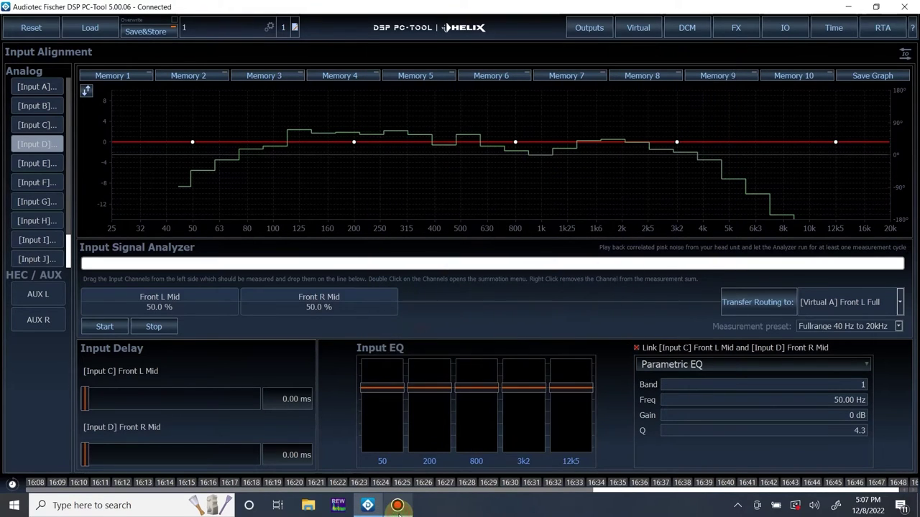
# Step: Remove the Front L Mid and Front R Mid channels from the input signal analyzer's measurement sum
pyautogui.click(201, 315)
pyautogui.rightClick(200, 315)
pyautogui.rightClick(205, 309)
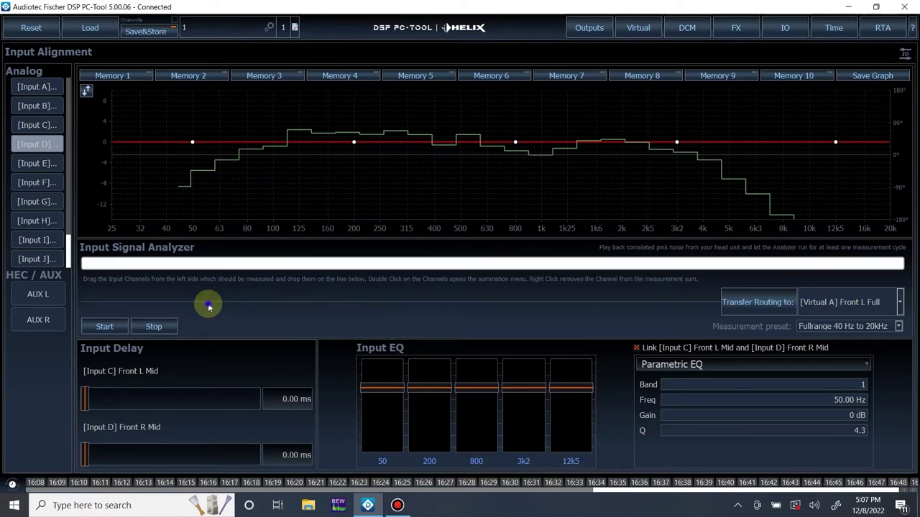
# Step: Add Input A, Front L High, to the input signal analyzer as the only channel and start its measurement
pyautogui.click(28, 93)
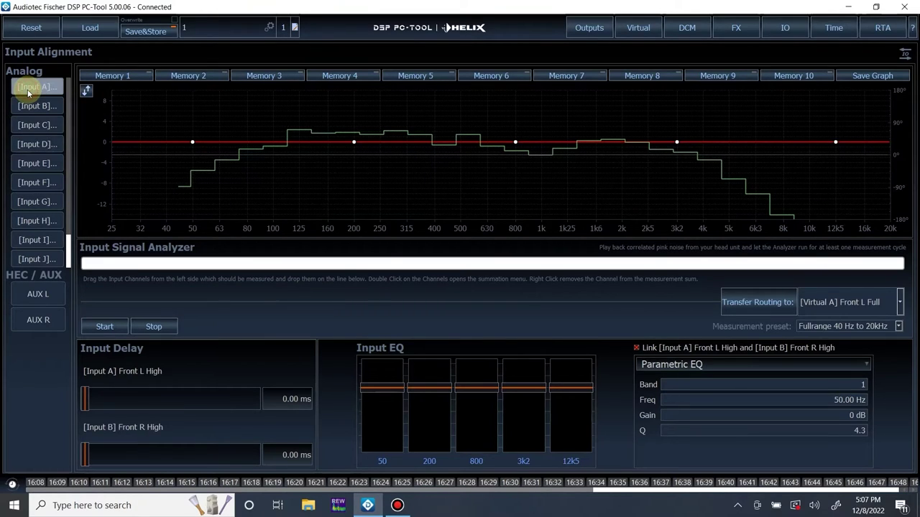
pyautogui.moveTo(29, 92); pyautogui.dragTo(129, 298)
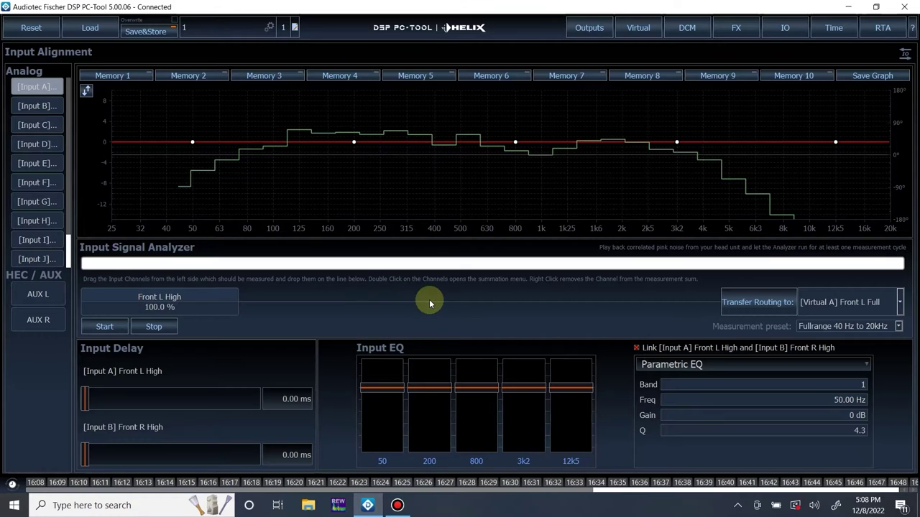
pyautogui.click(108, 328)
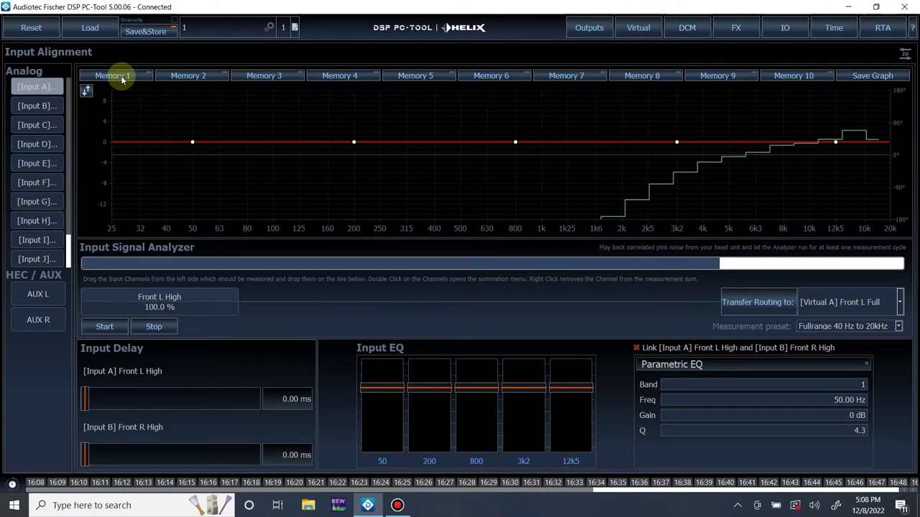
pyautogui.moveTo(120, 75)
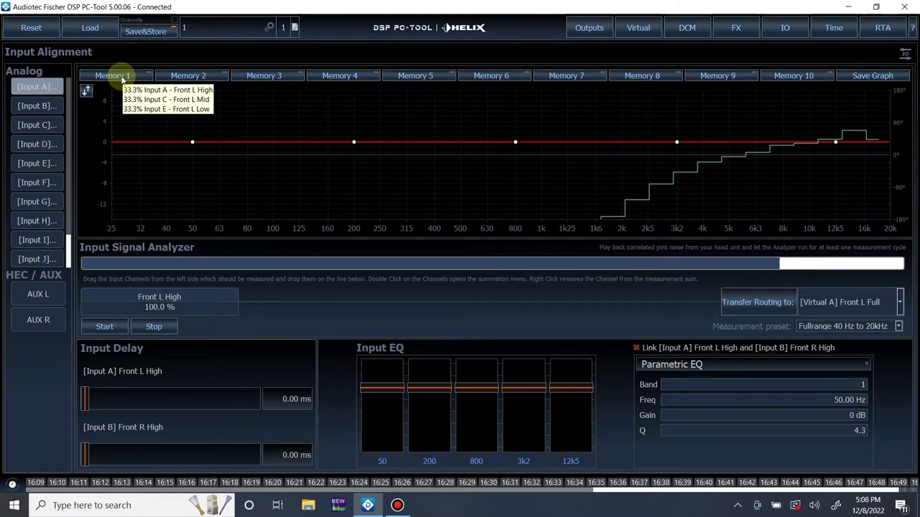